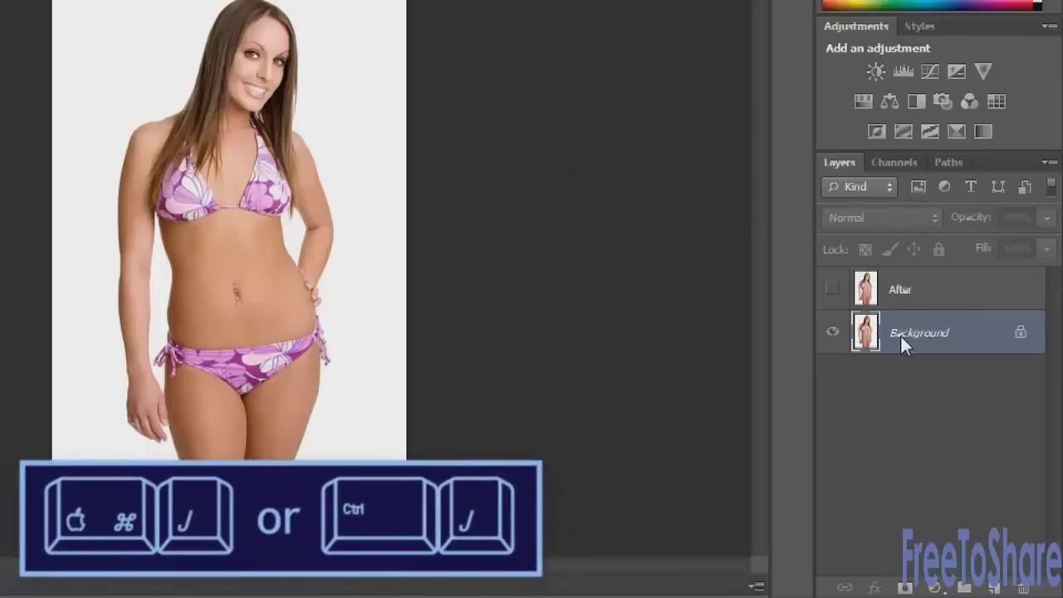
# Duplicate the Background layer with Ctrl+J and rename the copy 'New After'
pyautogui.hotkey('ctrl', 'j')
pyautogui.doubleClick(944, 336)
pyautogui.write('New After')
pyautogui.press('Return')
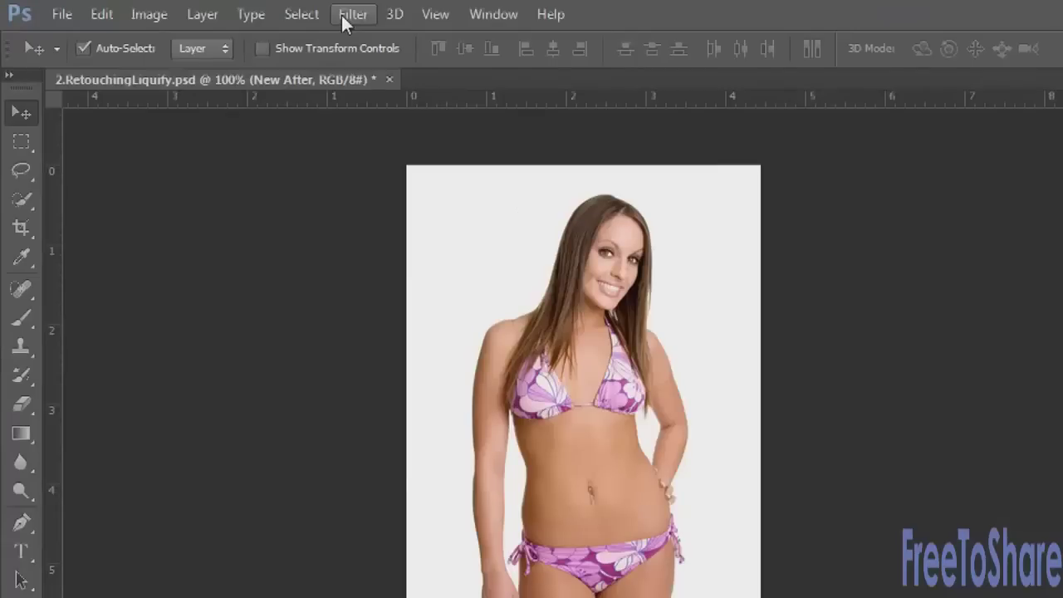
# Open Filter > Liquify on the New After layer
pyautogui.click(260, 14)
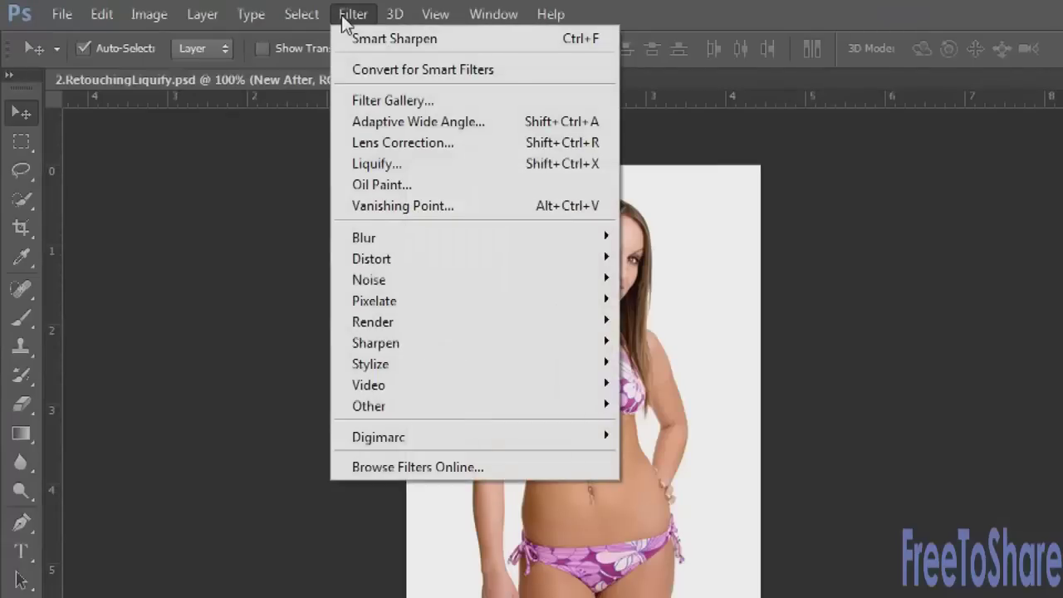
pyautogui.click(371, 164)
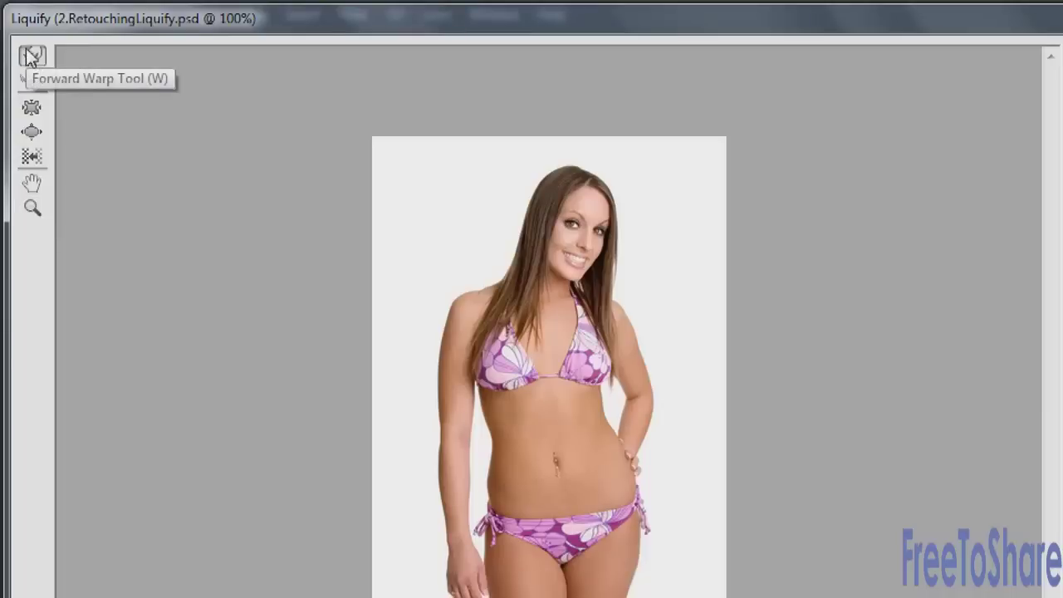
# Forward-warp the head down-left, push the right waist and hip inward, and reshape the hair
pyautogui.moveTo(541, 151)
pyautogui.mouseDown()
pyautogui.moveTo(570, 166)
pyautogui.moveTo(526, 241)
pyautogui.moveTo(484, 256)
pyautogui.moveTo(498, 308)
pyautogui.moveTo(385, 463)
pyautogui.moveTo(487, 439)
pyautogui.mouseUp()
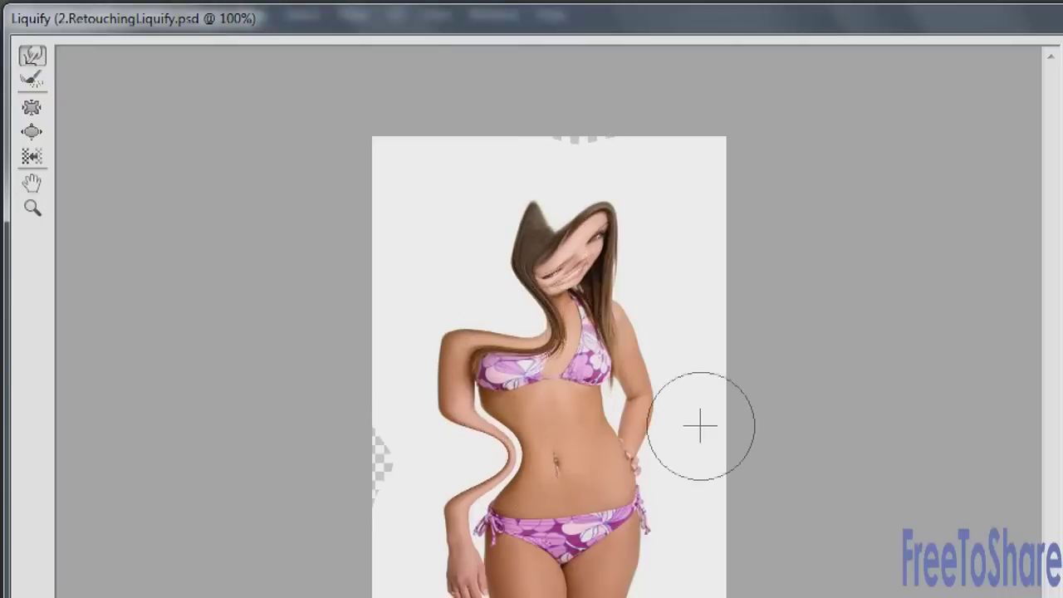
pyautogui.moveTo(700, 426); pyautogui.dragTo(581, 439)
pyautogui.moveTo(604, 257)
pyautogui.mouseDown()
pyautogui.moveTo(554, 223)
pyautogui.moveTo(617, 244)
pyautogui.mouseUp()
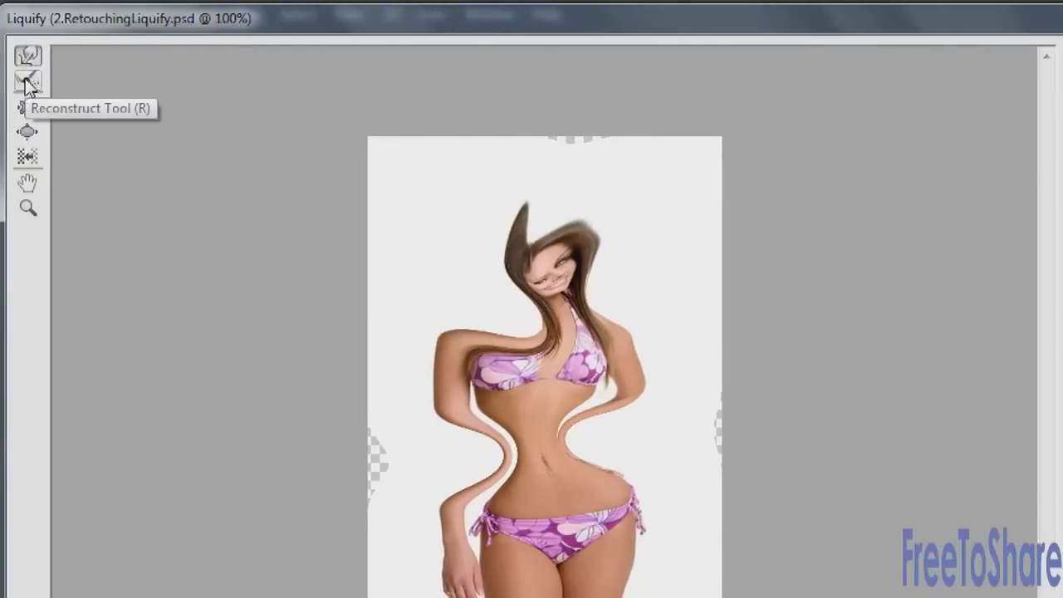
# Partly reconstruct the warped head and face, then Restore All to clear the distortions
pyautogui.click(27, 80)
pyautogui.moveTo(565, 309)
pyautogui.mouseDown()
pyautogui.moveTo(570, 183)
pyautogui.moveTo(554, 267)
pyautogui.moveTo(506, 217)
pyautogui.moveTo(531, 249)
pyautogui.moveTo(519, 173)
pyautogui.moveTo(542, 292)
pyautogui.moveTo(451, 174)
pyautogui.moveTo(609, 391)
pyautogui.moveTo(439, 277)
pyautogui.moveTo(459, 374)
pyautogui.moveTo(512, 404)
pyautogui.moveTo(321, 503)
pyautogui.mouseUp()
pyautogui.click(911, 235)
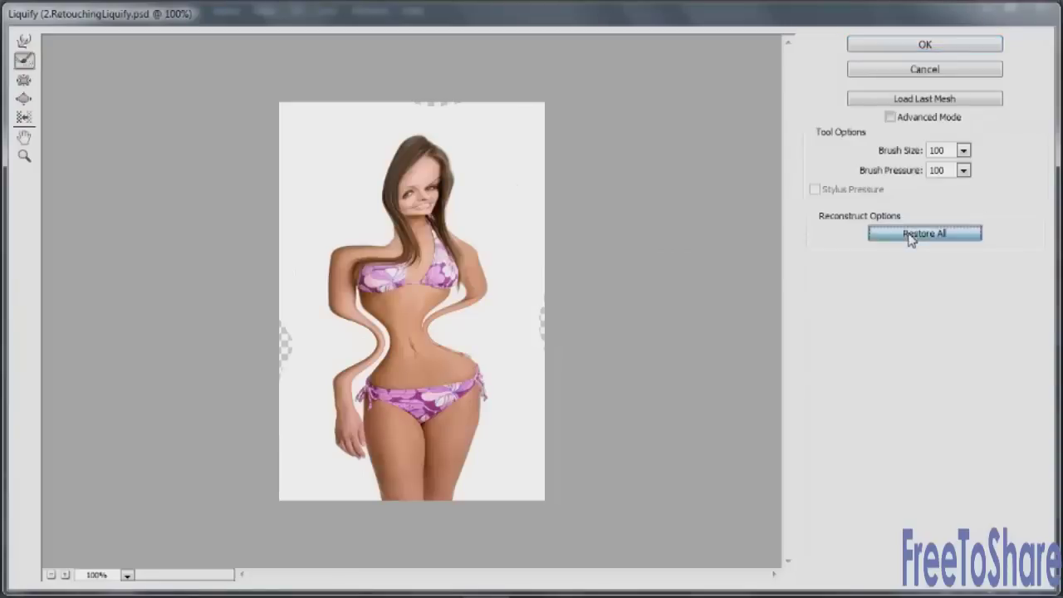
# Pucker the face, bloat the lower face and chin, then Restore All again
pyautogui.click(24, 80)
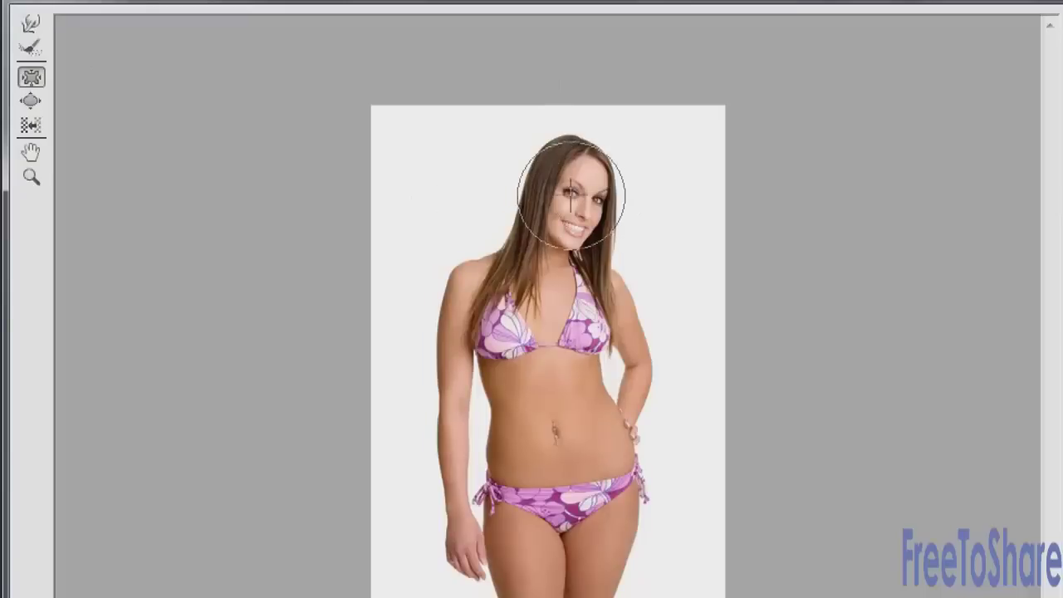
pyautogui.moveTo(449, 162); pyautogui.dragTo(448, 172)
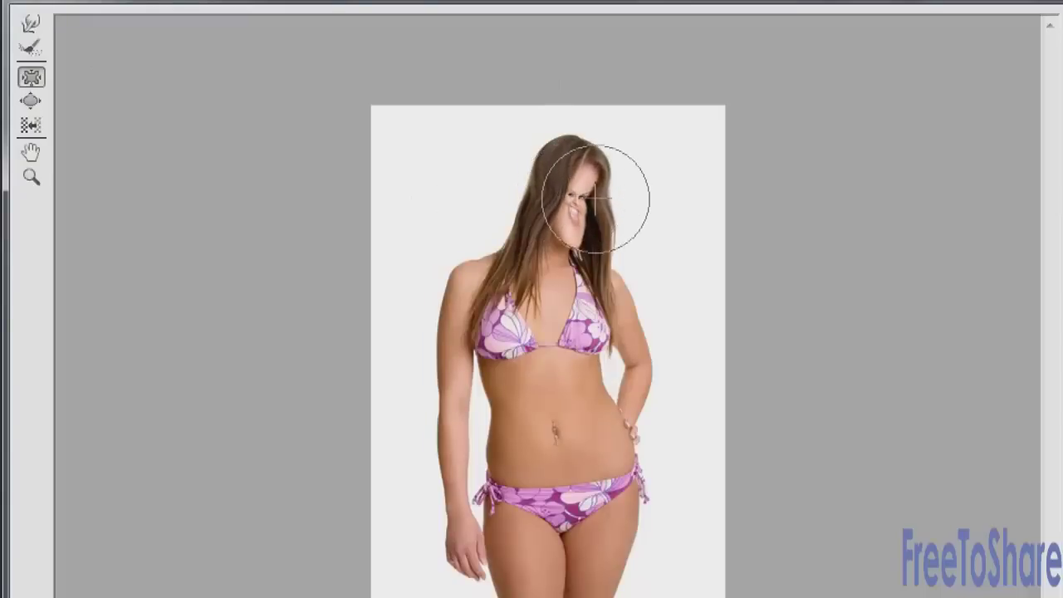
pyautogui.click(30, 101)
pyautogui.moveTo(590, 241); pyautogui.dragTo(589, 235)
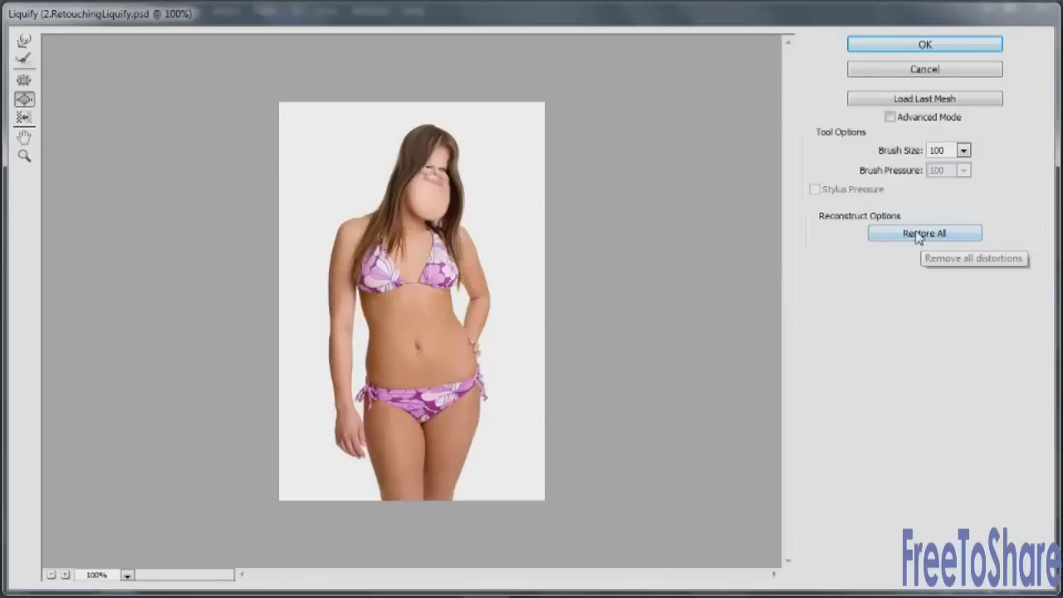
pyautogui.click(919, 236)
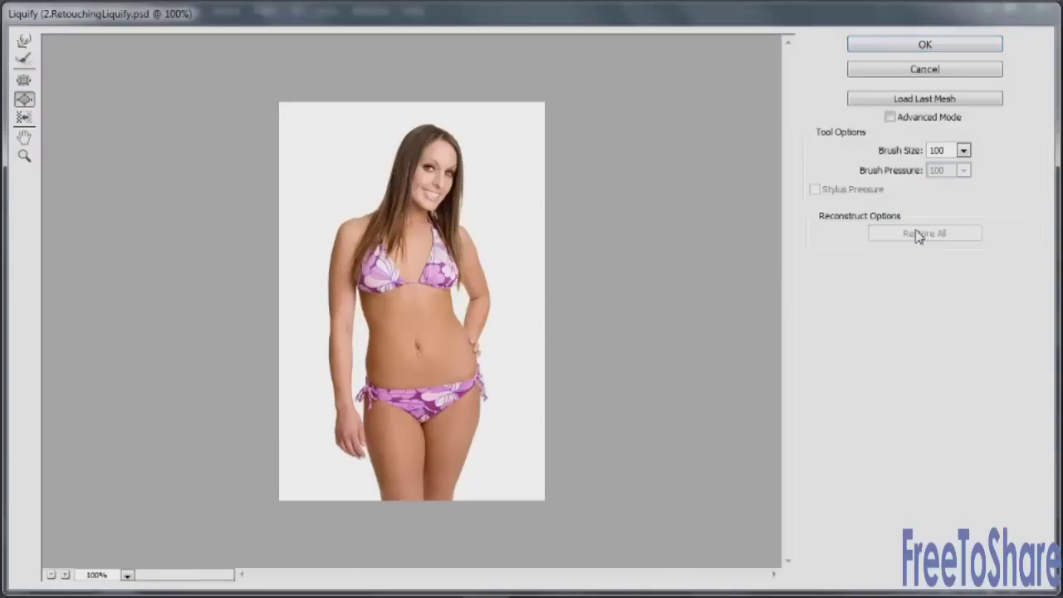
# Smear the face sideways with Push Left, Restore All, and reselect the Forward Warp tool
pyautogui.click(23, 117)
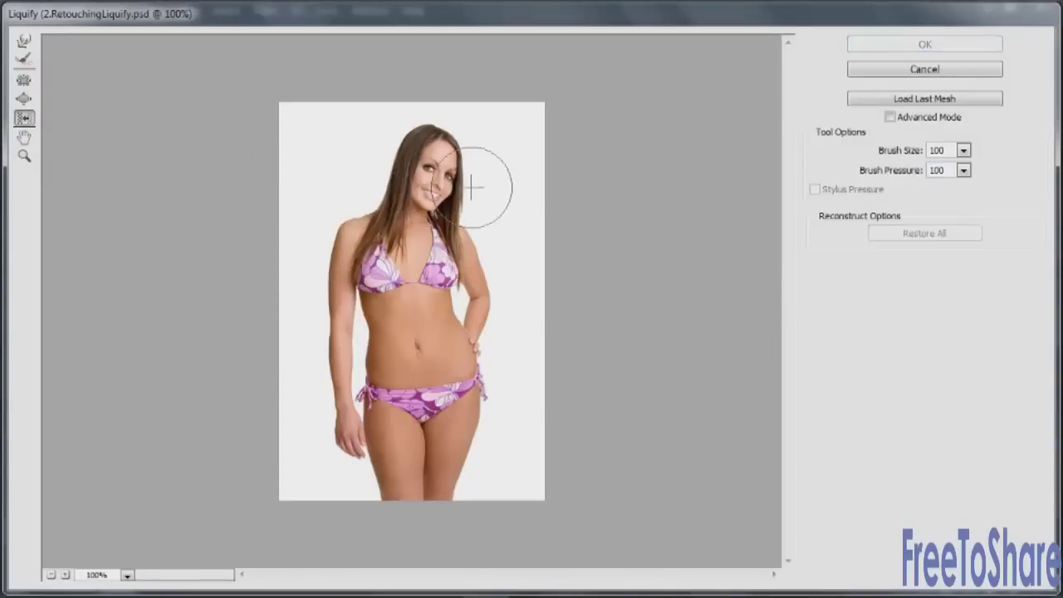
pyautogui.moveTo(472, 187); pyautogui.dragTo(469, 153)
pyautogui.click(923, 233)
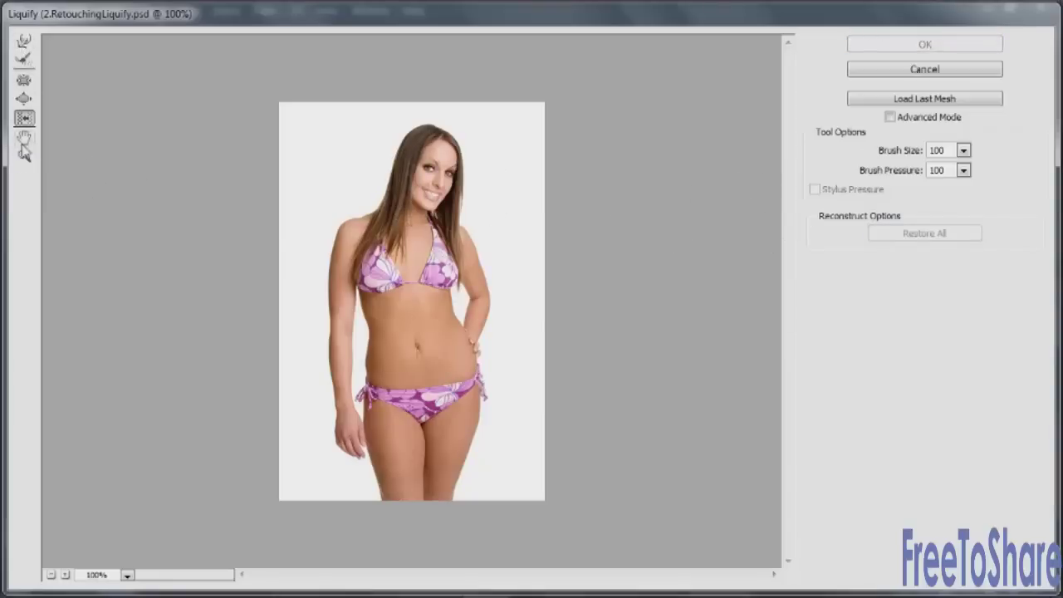
pyautogui.click(24, 47)
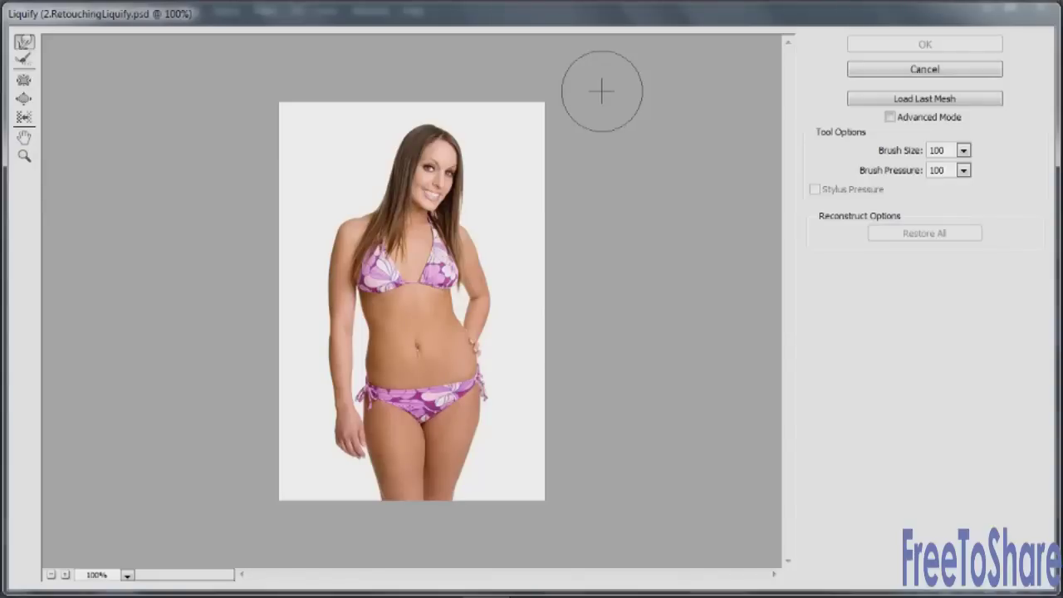
# Turn on Advanced Mode, select the Pucker tool, and set the brush size to 150
pyautogui.click(891, 118)
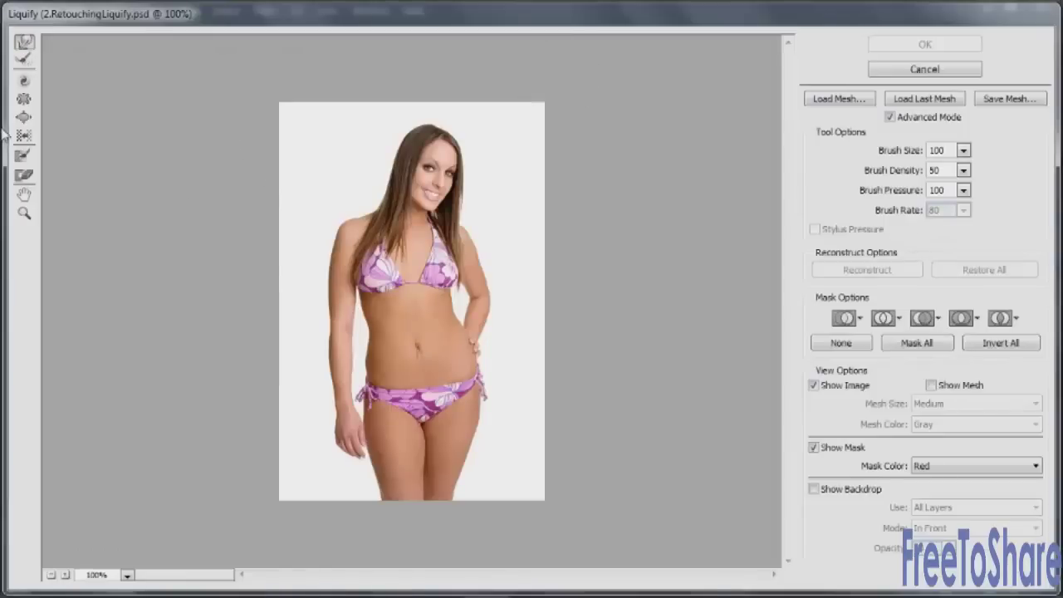
pyautogui.click(23, 100)
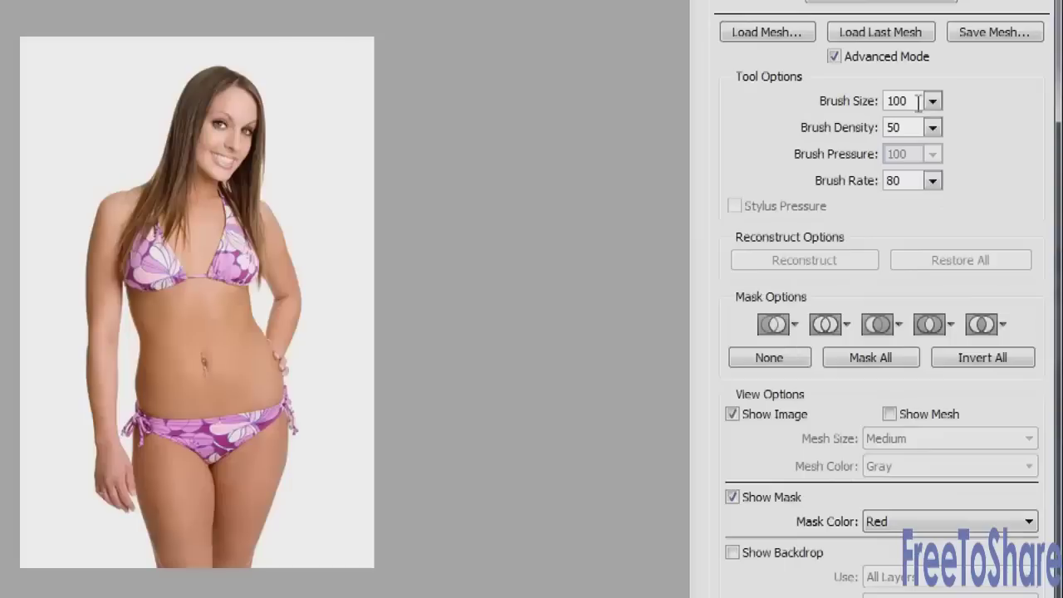
pyautogui.click(861, 149)
pyautogui.write('250')
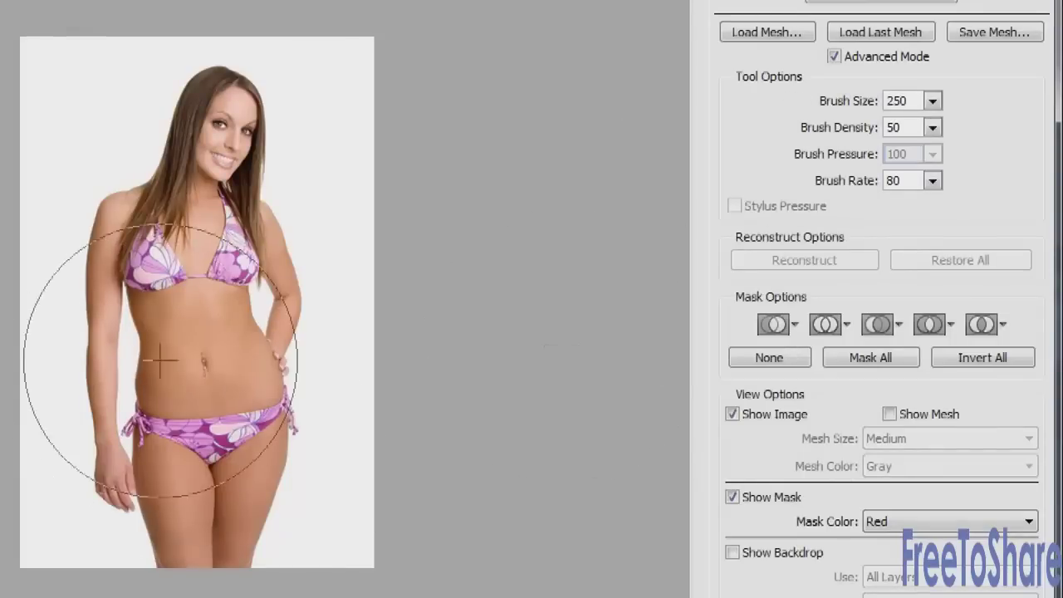
pyautogui.click(915, 100)
pyautogui.write('1')
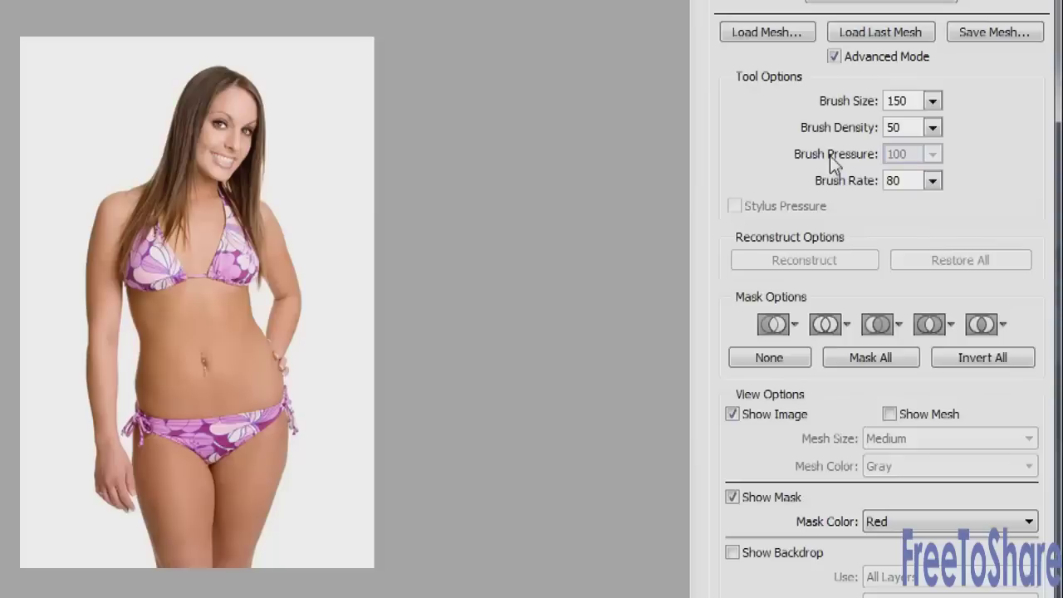
# Lower the brush rate to 40 and pucker the left side of the waist
pyautogui.moveTo(892, 180); pyautogui.dragTo(818, 181)
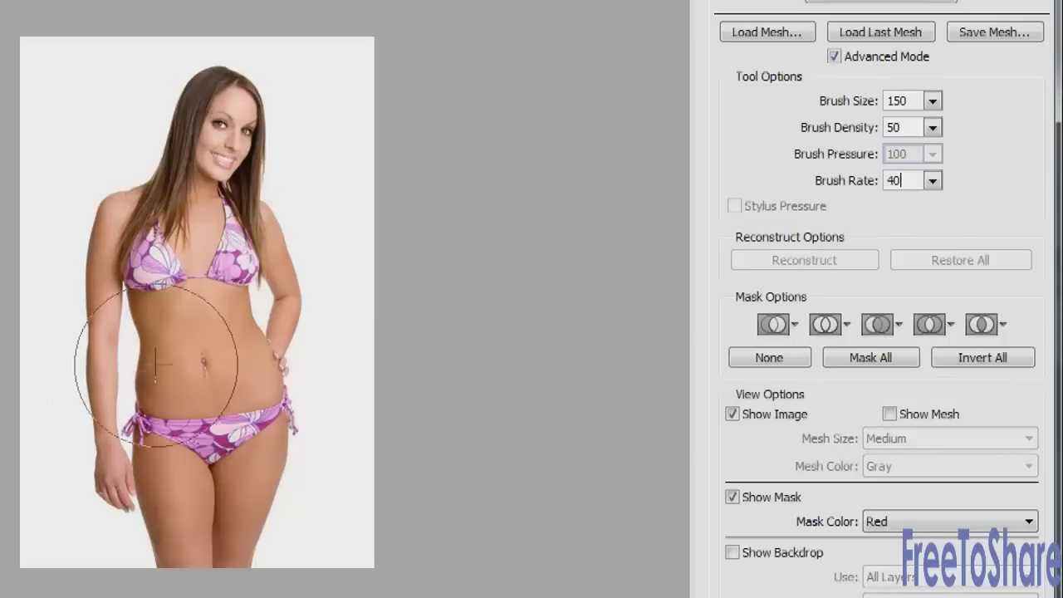
pyautogui.moveTo(154, 336); pyautogui.dragTo(151, 336)
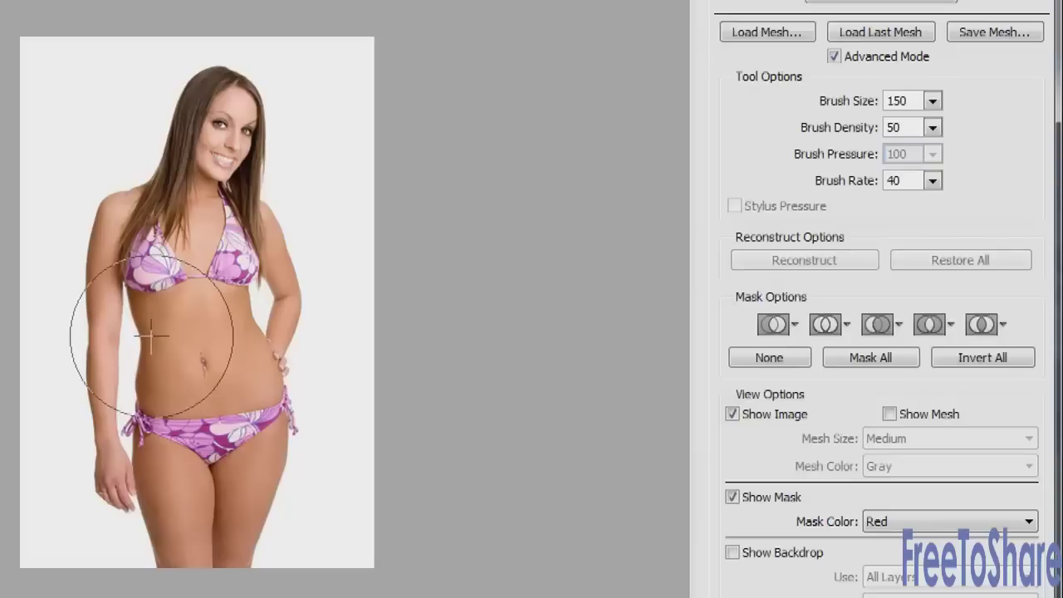
# Change the Liquify brush size to 100
pyautogui.doubleClick(902, 100)
pyautogui.write('100')
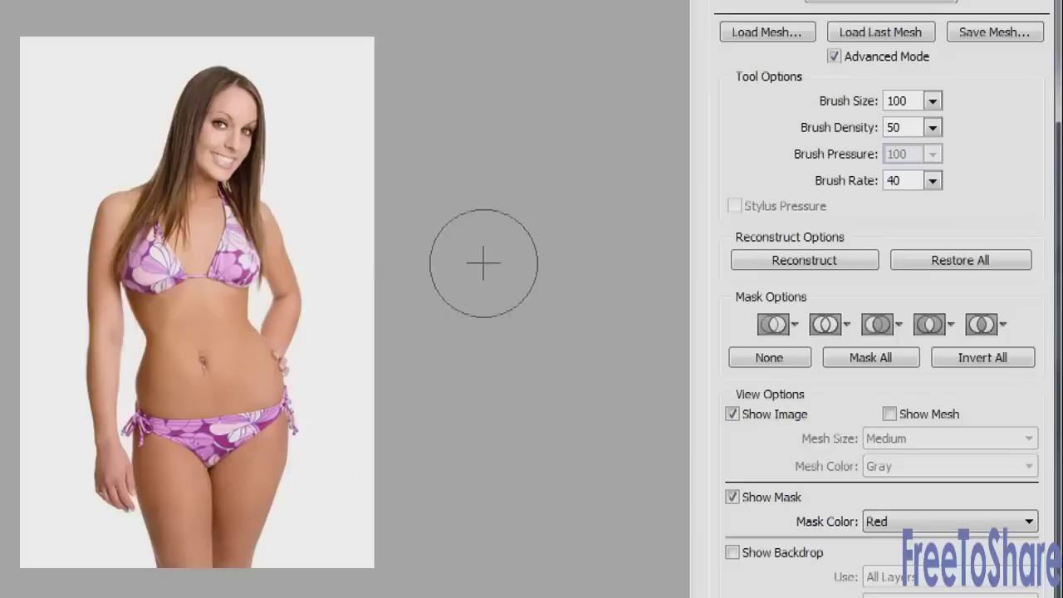
# Pucker the left waist a bit more, then bloat the left bikini cup slightly
pyautogui.moveTo(171, 333); pyautogui.dragTo(173, 342)
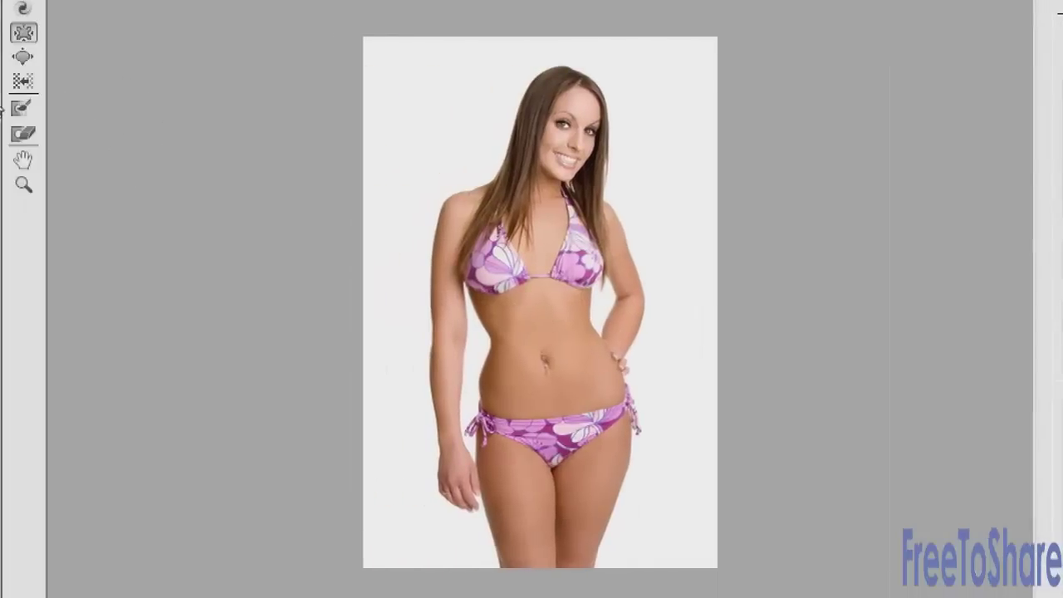
pyautogui.click(23, 59)
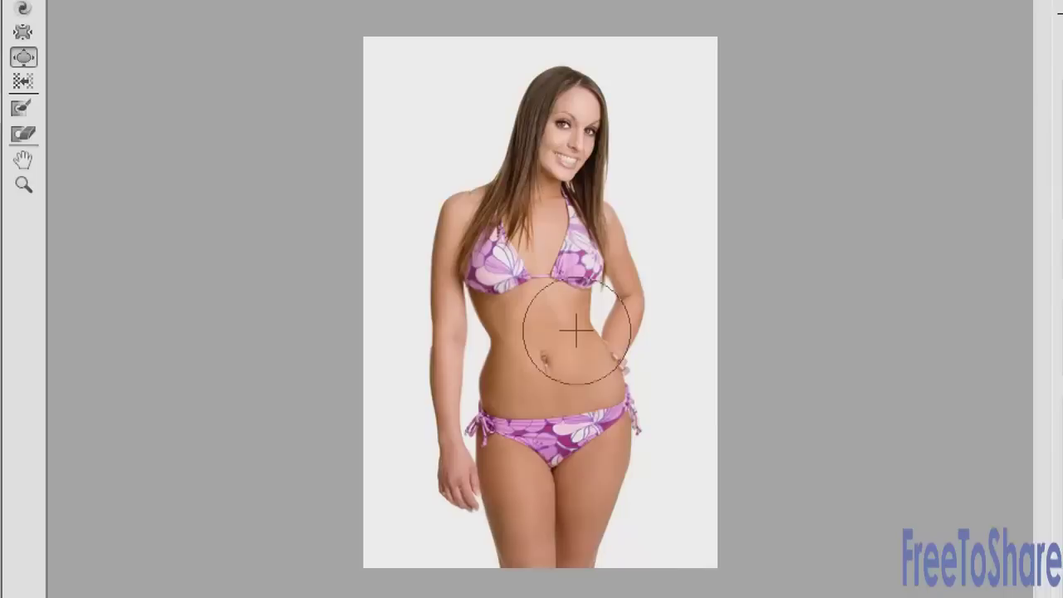
pyautogui.moveTo(451, 242)
pyautogui.mouseDown()
pyautogui.moveTo(526, 230)
pyautogui.moveTo(496, 269)
pyautogui.moveTo(570, 225)
pyautogui.moveTo(562, 278)
pyautogui.moveTo(519, 266)
pyautogui.moveTo(557, 280)
pyautogui.moveTo(567, 266)
pyautogui.moveTo(551, 261)
pyautogui.moveTo(498, 284)
pyautogui.mouseUp()
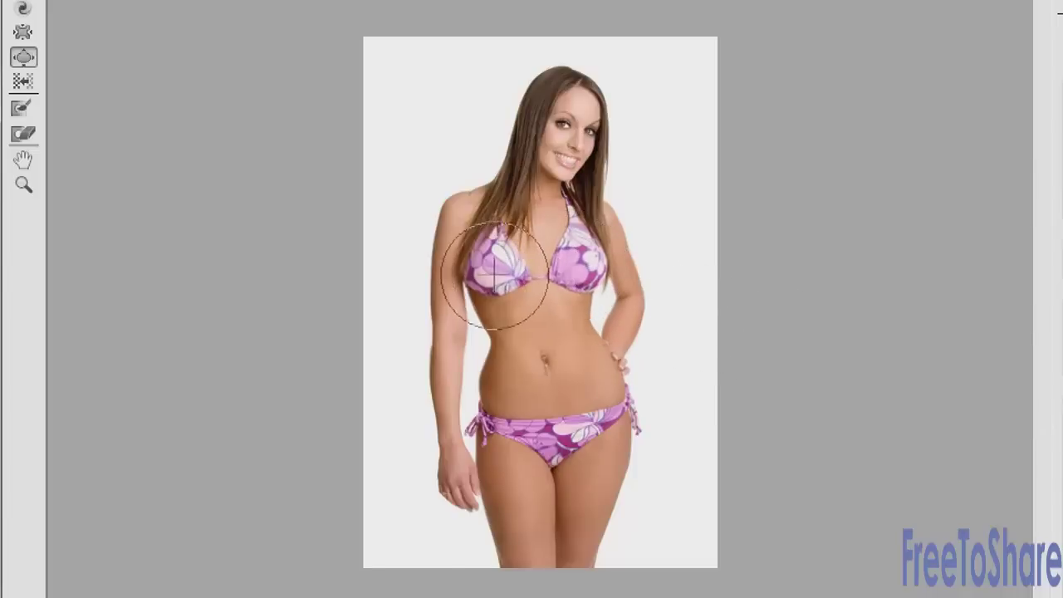